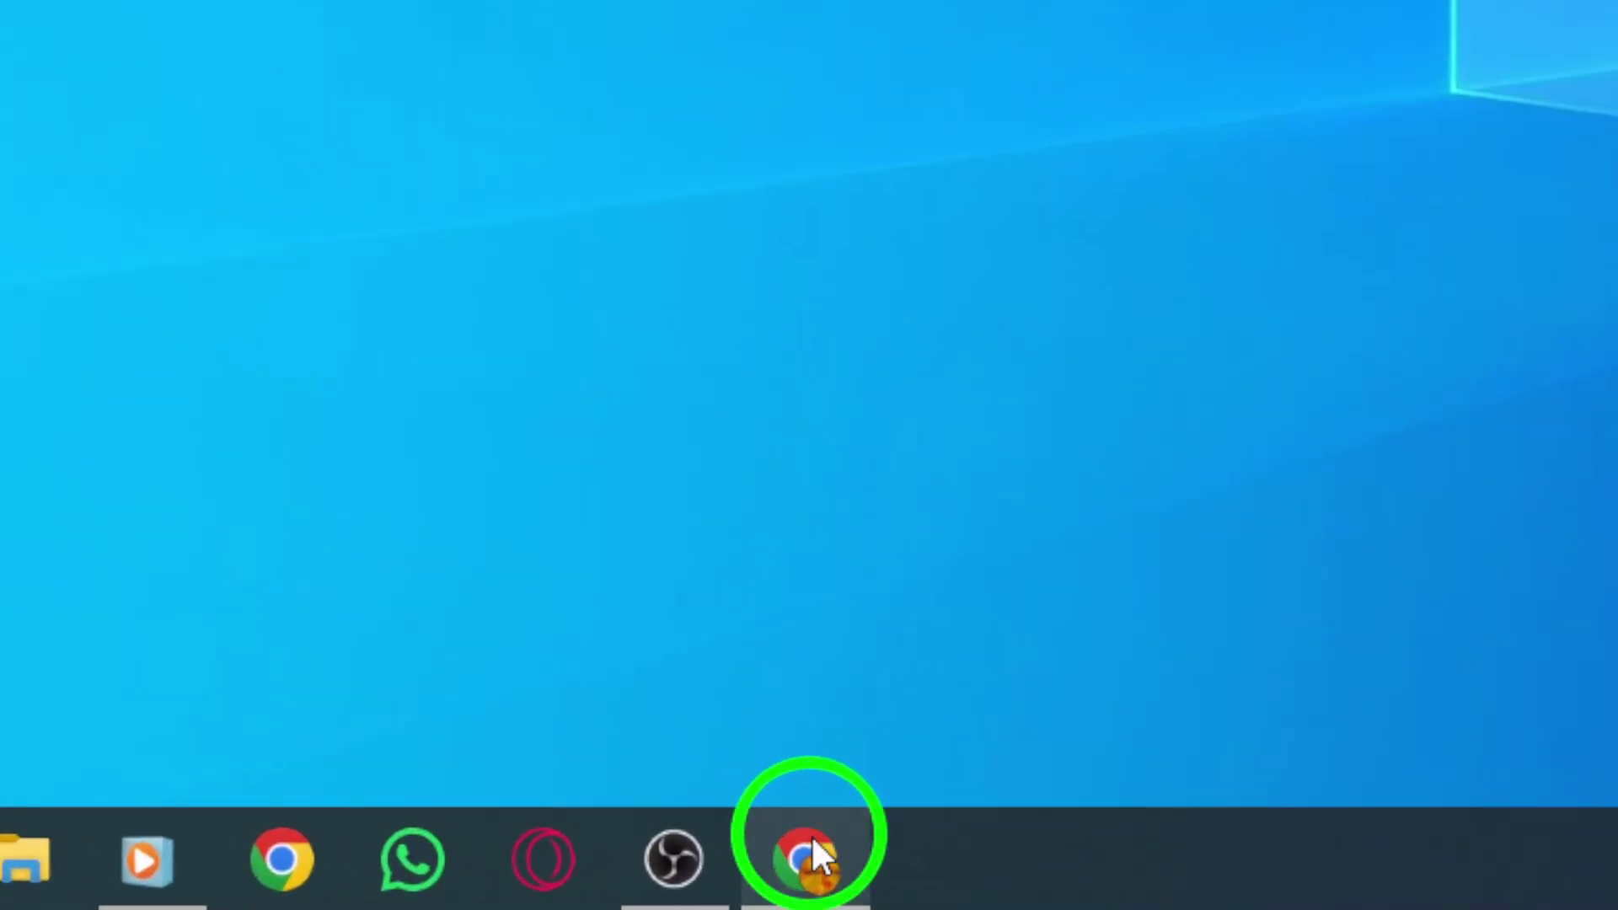
Bring the Chrome window with the Gmail inbox to the front from the taskbar.
left_click(747, 888)
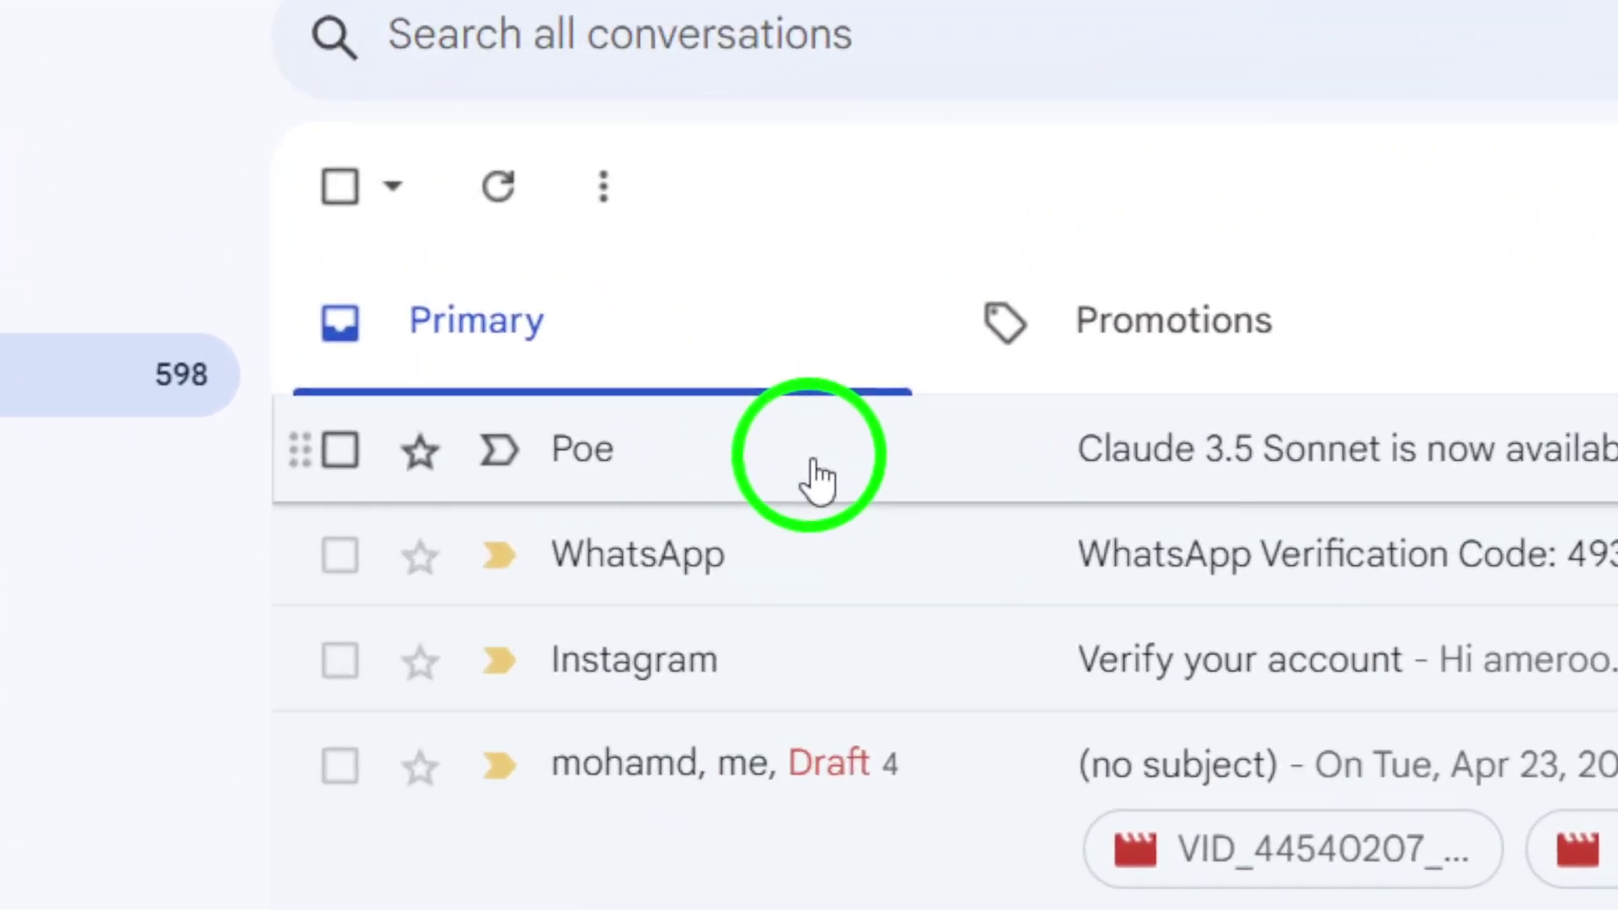
Mark the Poe conversation as unread from its right-click menu, then deselect its row.
right_click(560, 299)
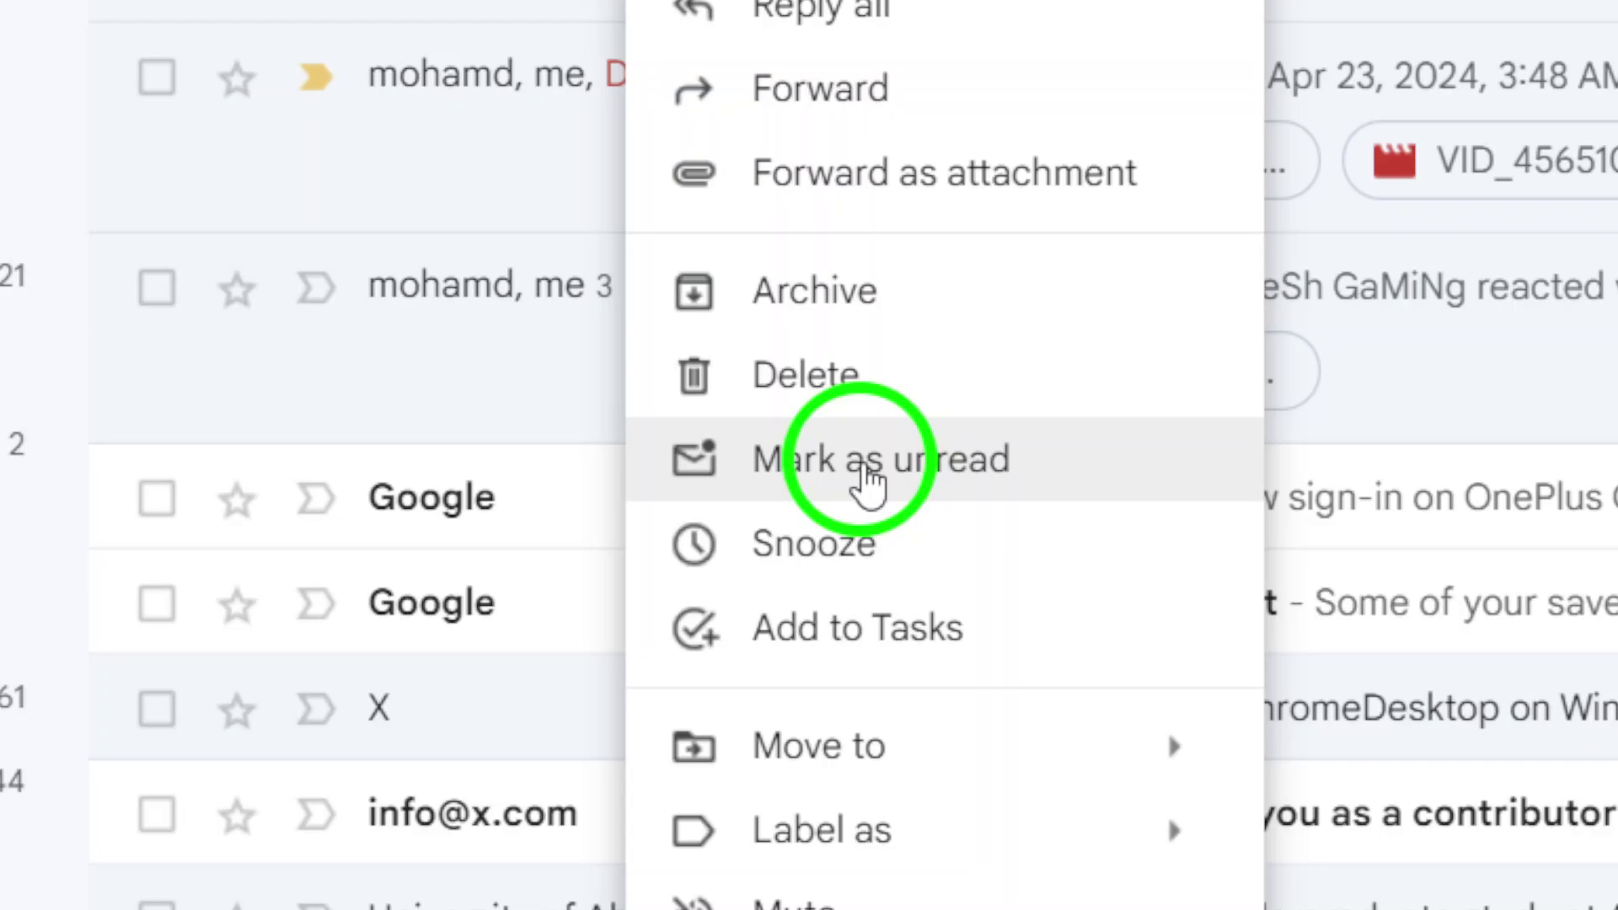
left_click(948, 469)
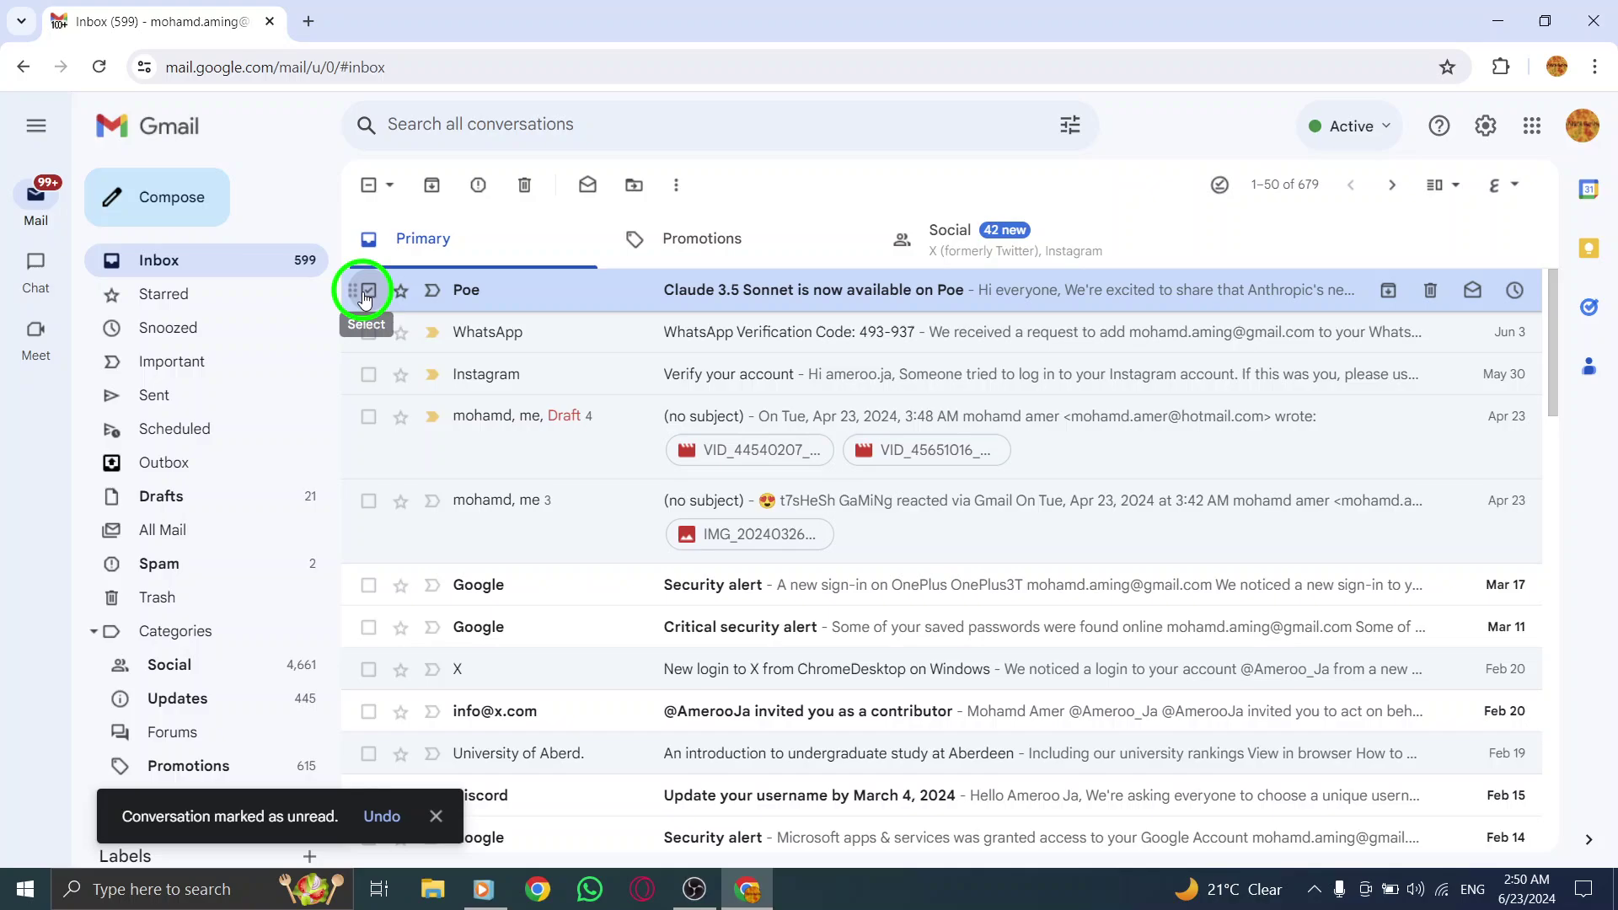
left_click(369, 289)
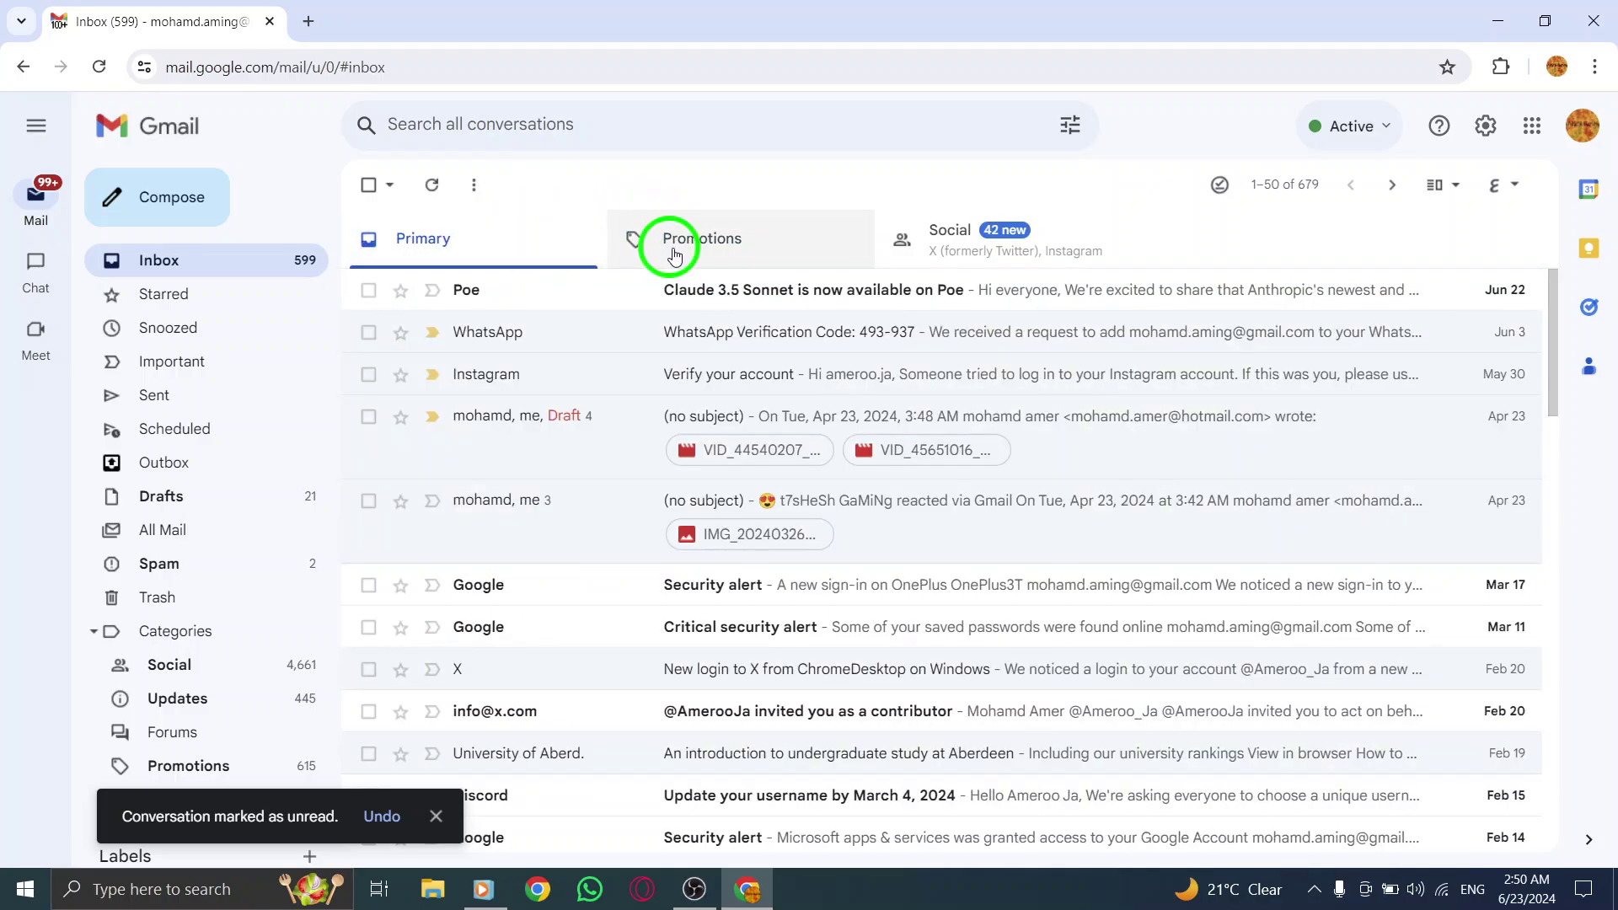
Minimize the Chrome window to reveal the empty Windows desktop.
left_click(1497, 21)
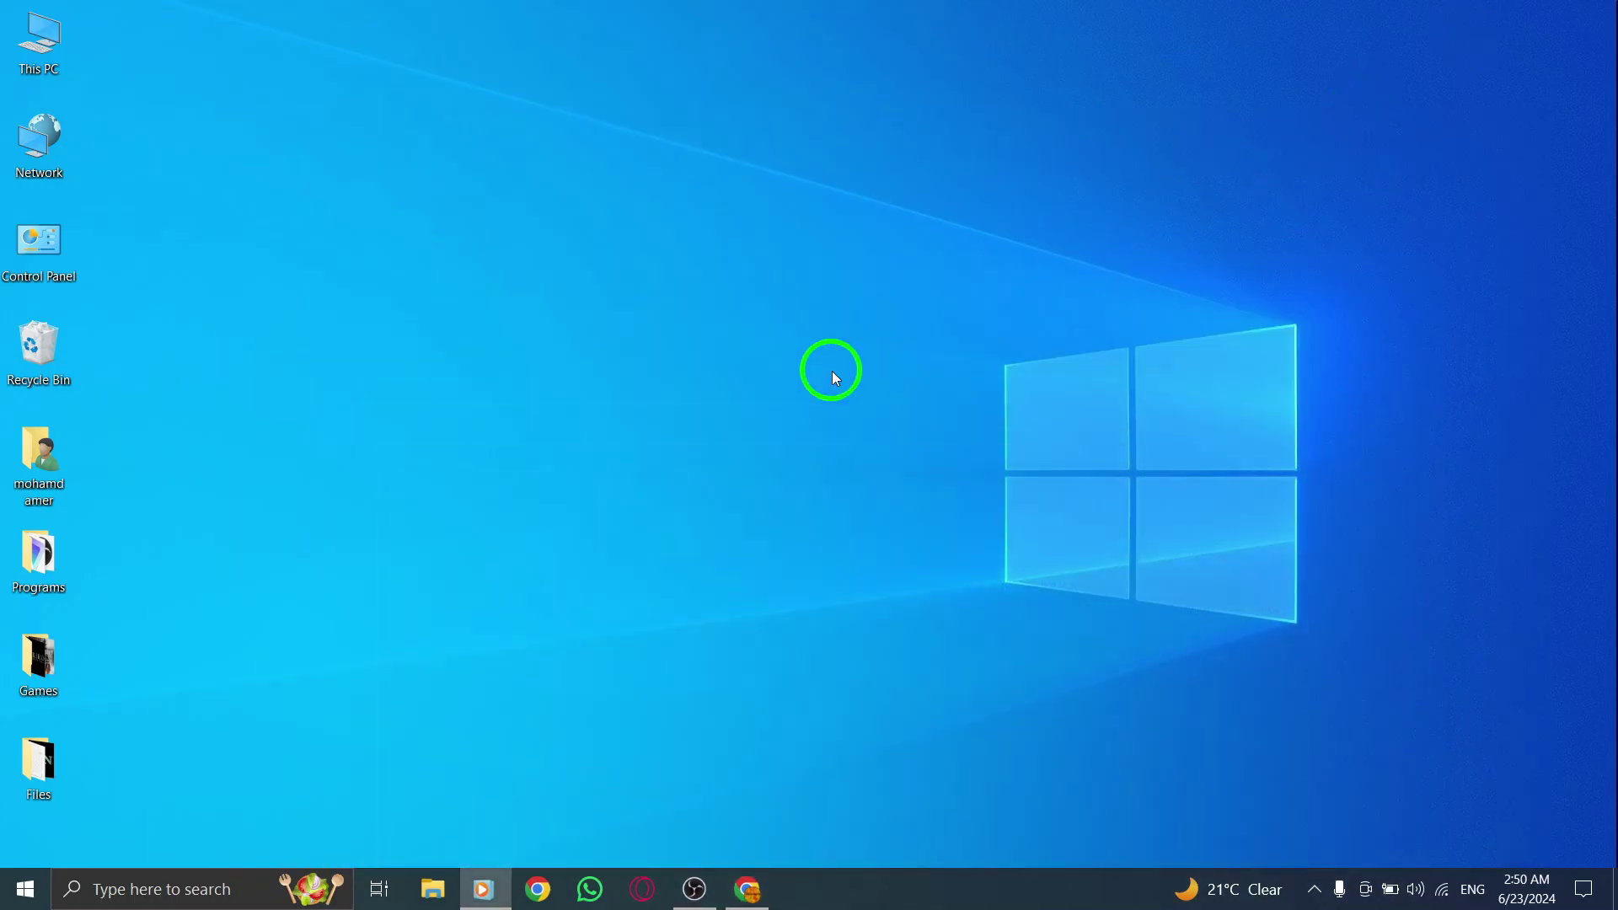